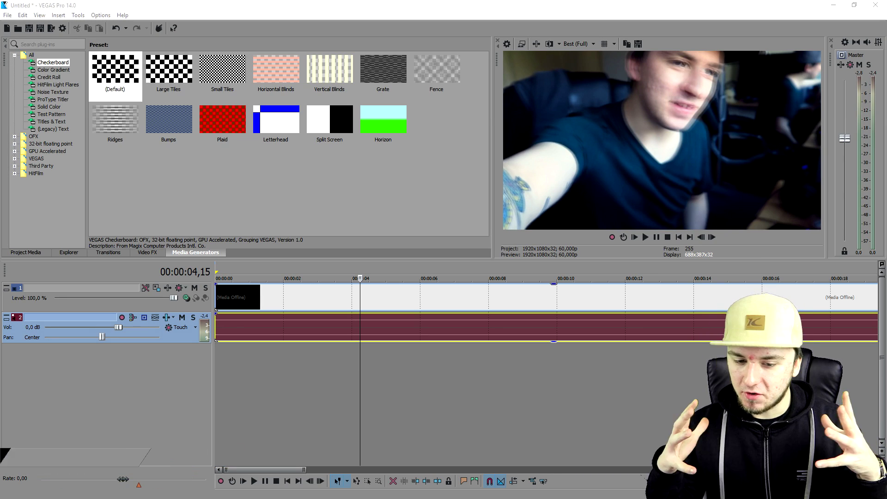
Try zooming the whole video event in with Event Pan/Crop by shrinking its crop frame to about 875 × 492
click(679, 237)
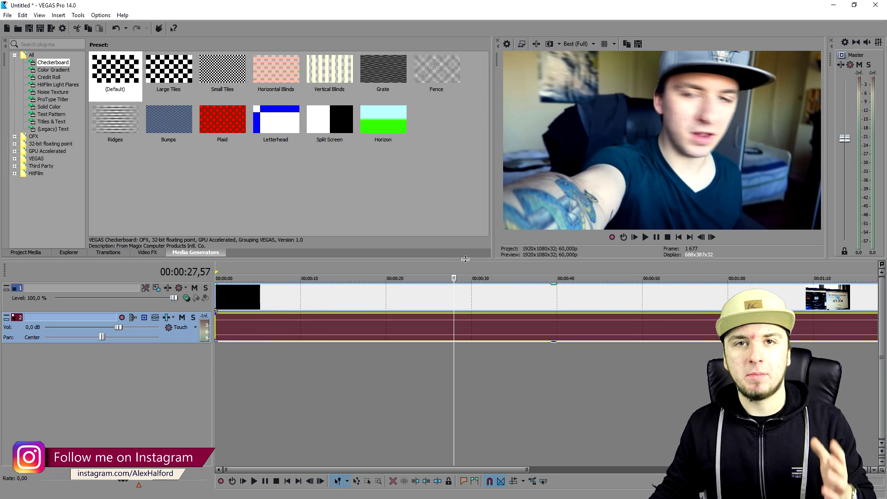
scroll(472, 270, down, 3)
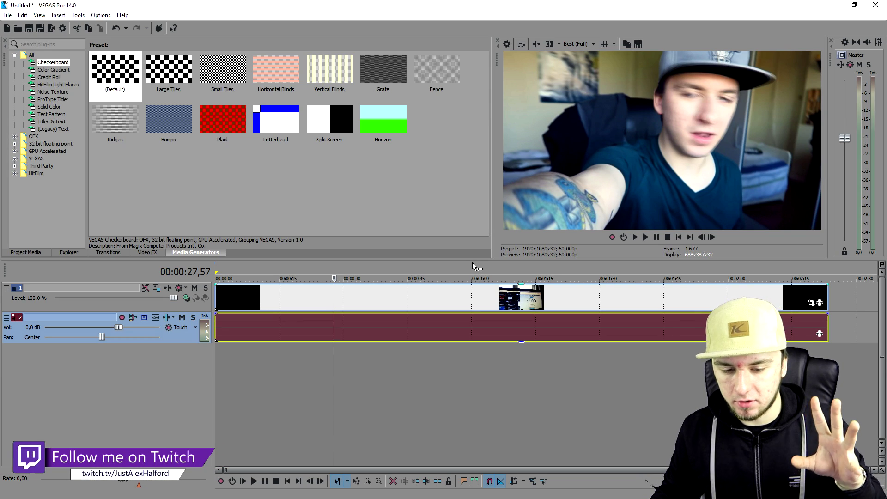
scroll(574, 294, down, 1)
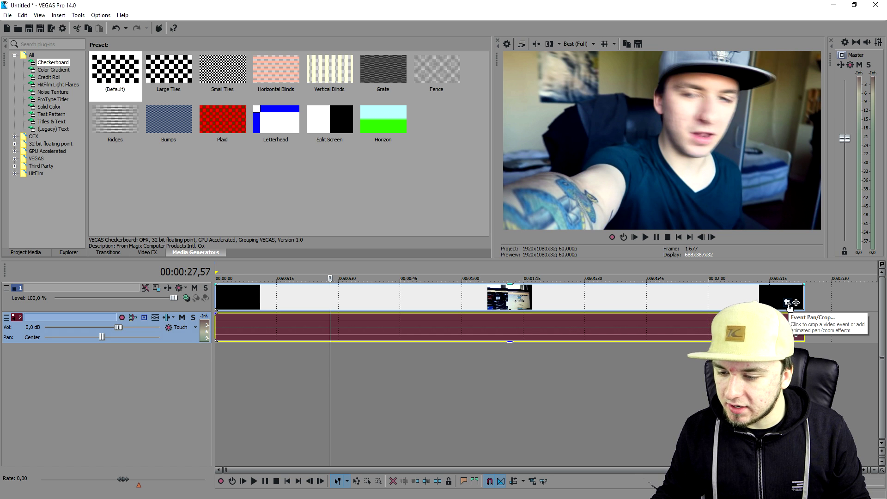
click(788, 303)
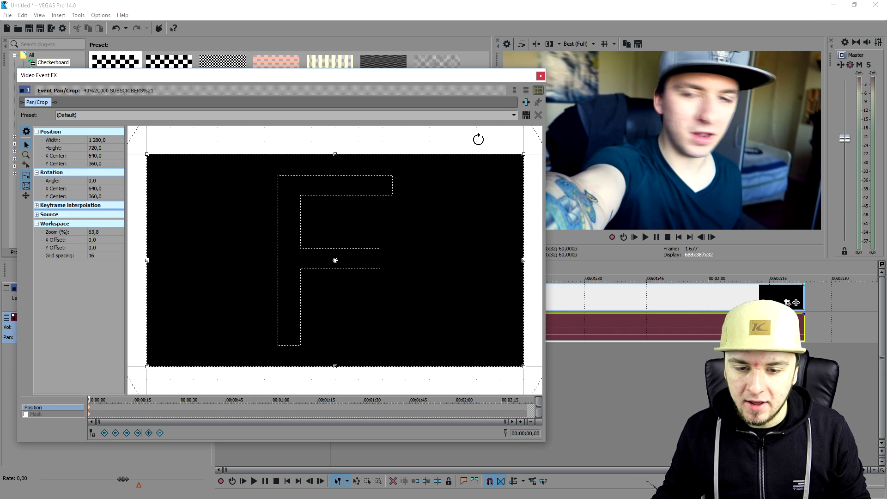
click(555, 268)
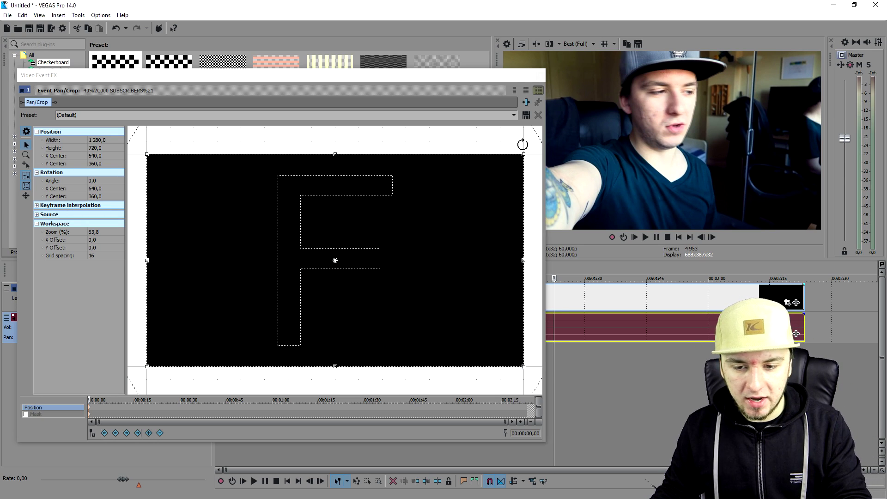
drag(524, 154, 464, 188)
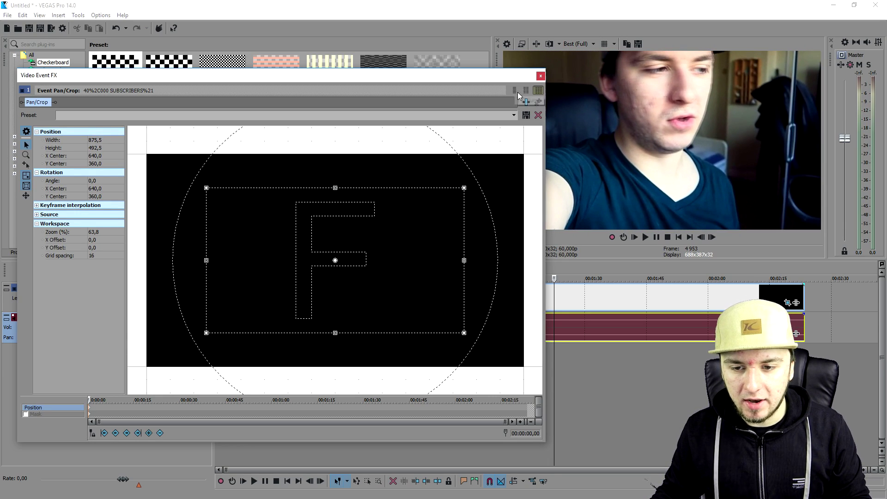
click(539, 76)
Split the video event at about 00:00:40 and 00:01:00, and select the middle section
click(381, 296)
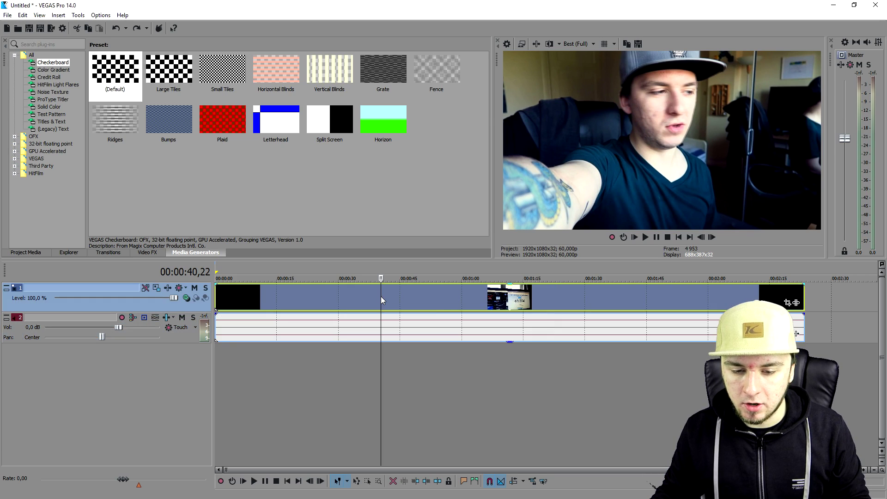
key(Up)
key(Up)
key(s)
click(600, 293)
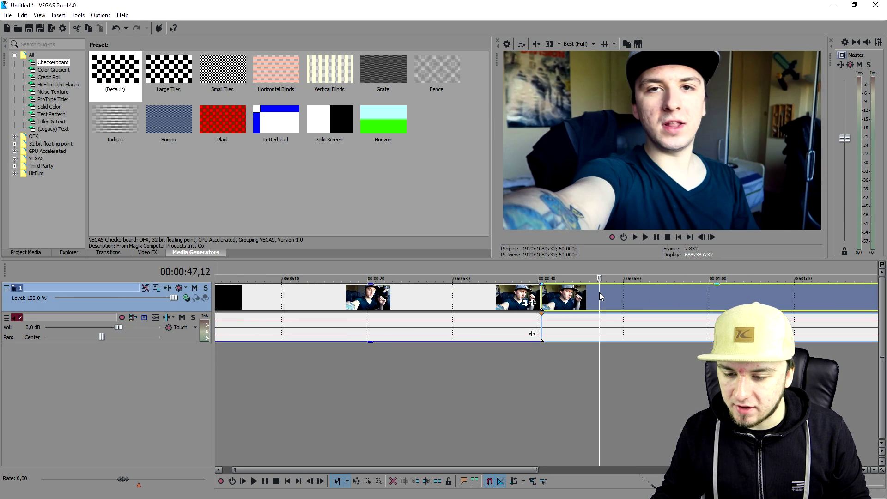
click(708, 299)
key(s)
click(649, 298)
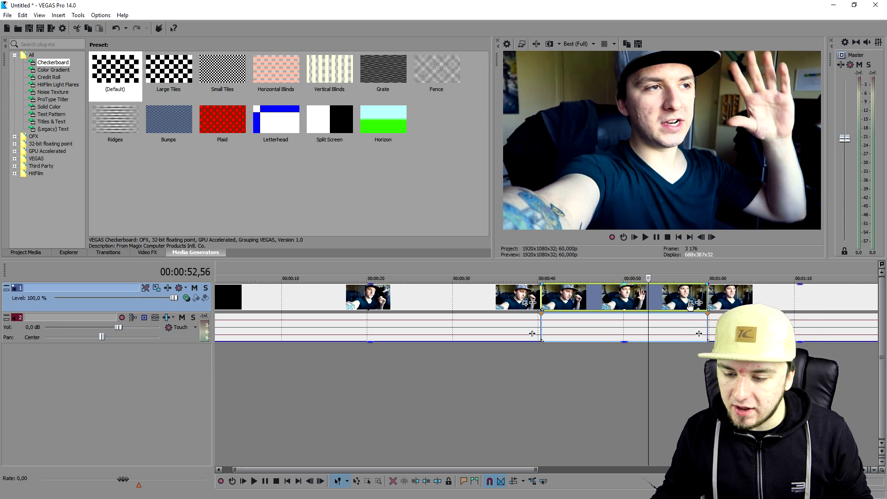
Shrink the middle event's crop frame in Pan/Crop to about 900 × 507 and shift it onto the face
click(691, 304)
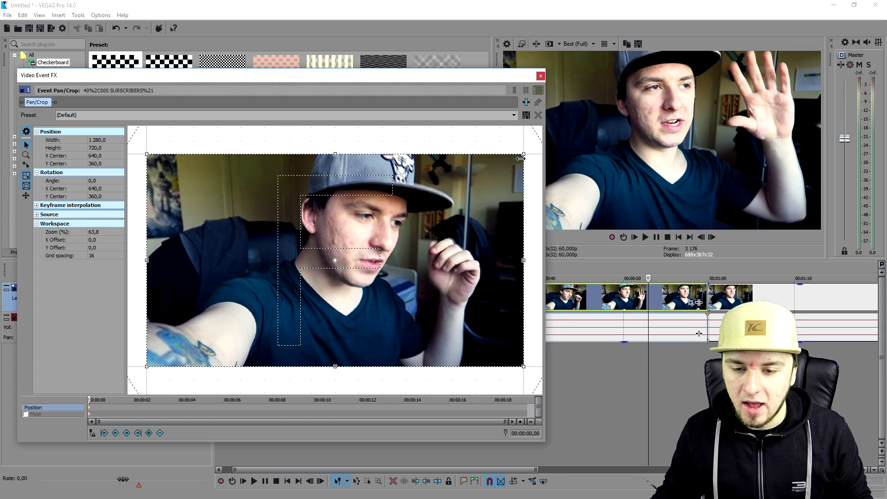
drag(526, 153, 467, 185)
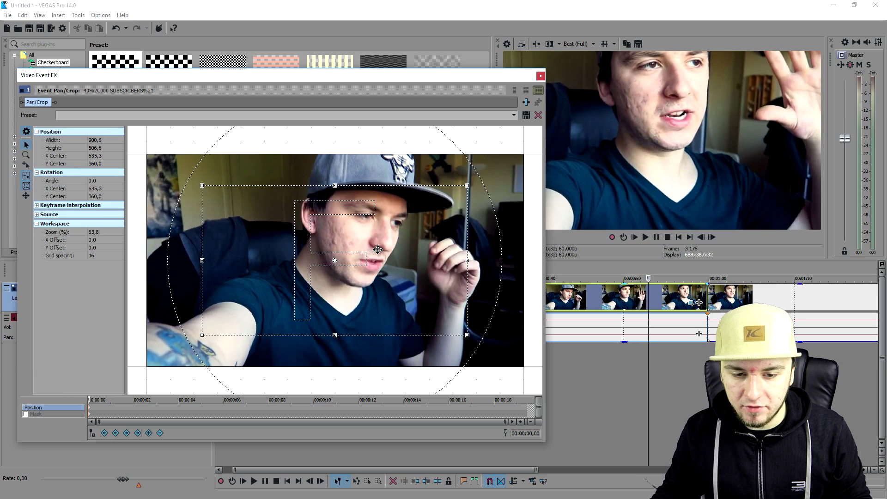
drag(380, 250, 398, 219)
click(541, 76)
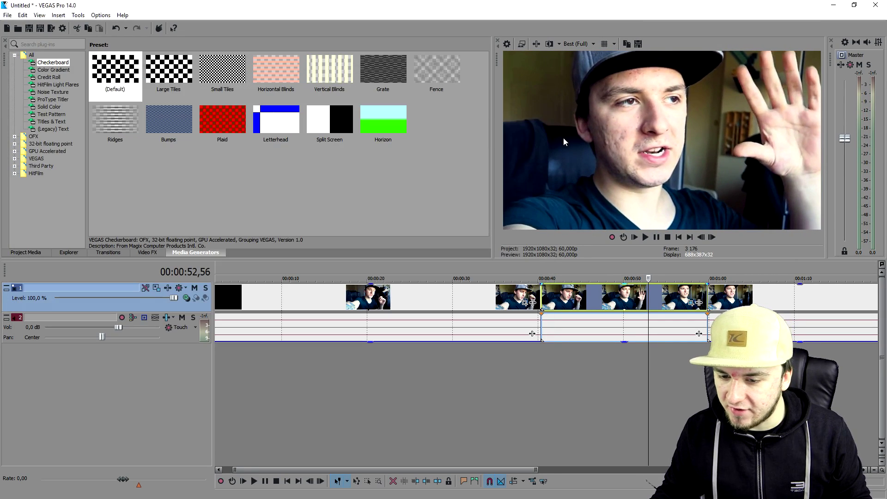
click(471, 265)
key(space)
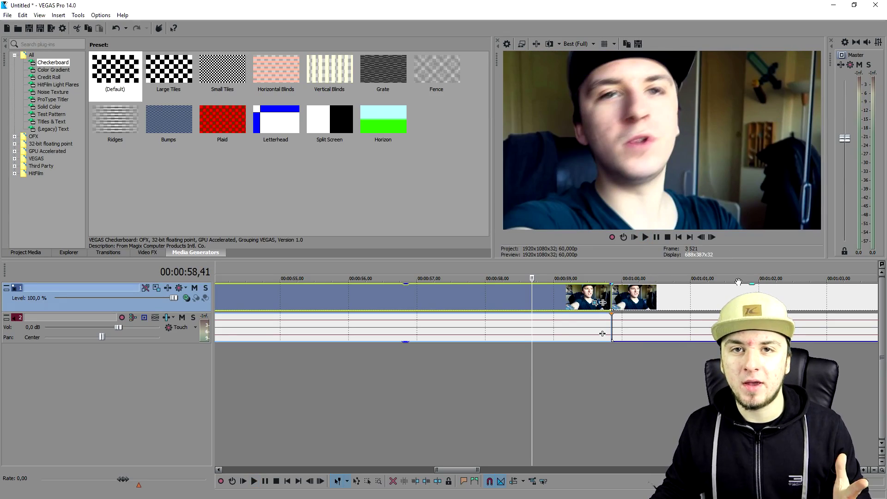
Reopen Event Pan/Crop for the middle event and restore its crop frame to the full picture
click(596, 303)
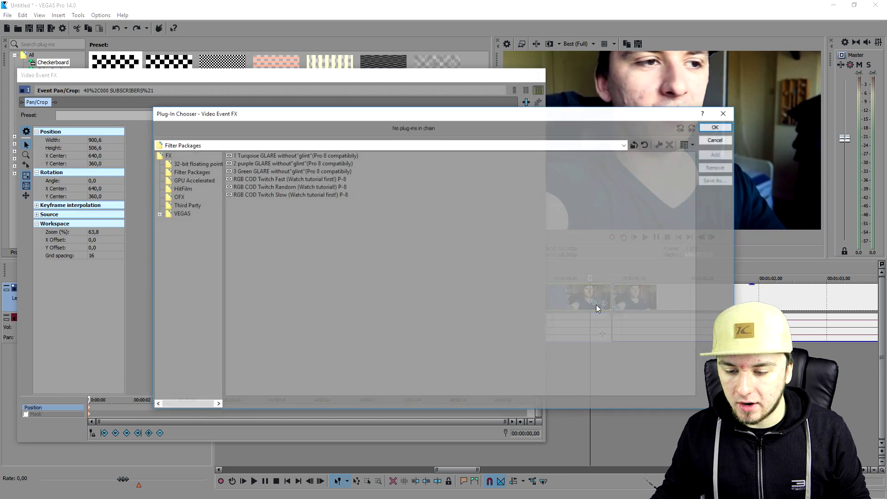
click(724, 112)
click(540, 75)
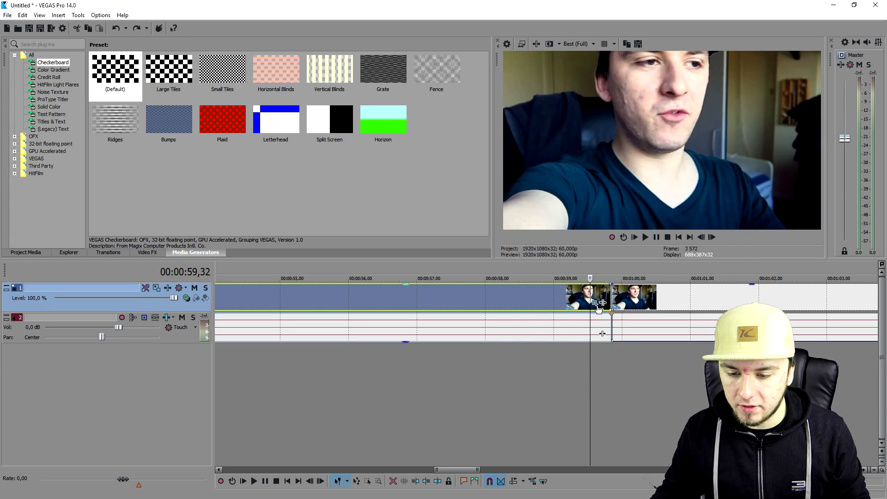
click(597, 303)
right_click(462, 281)
click(479, 291)
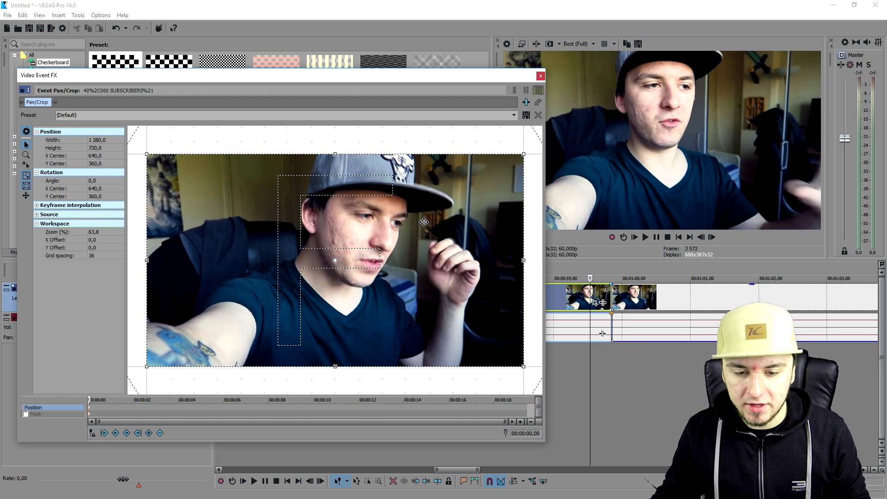
Enlarge the middle event's crop frame to about twice the picture size so the video shrinks within black borders
scroll(419, 217, down, 2)
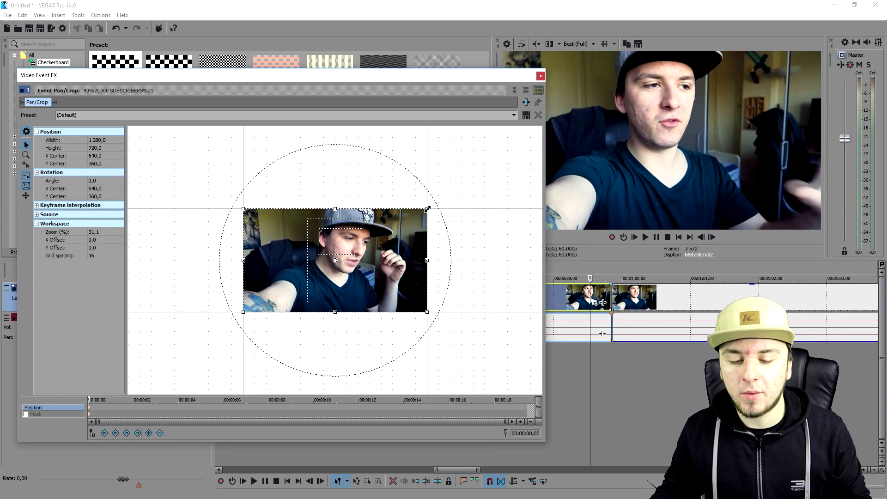
drag(428, 209, 523, 140)
click(540, 75)
scroll(366, 276, down, 3)
scroll(365, 276, down, 2)
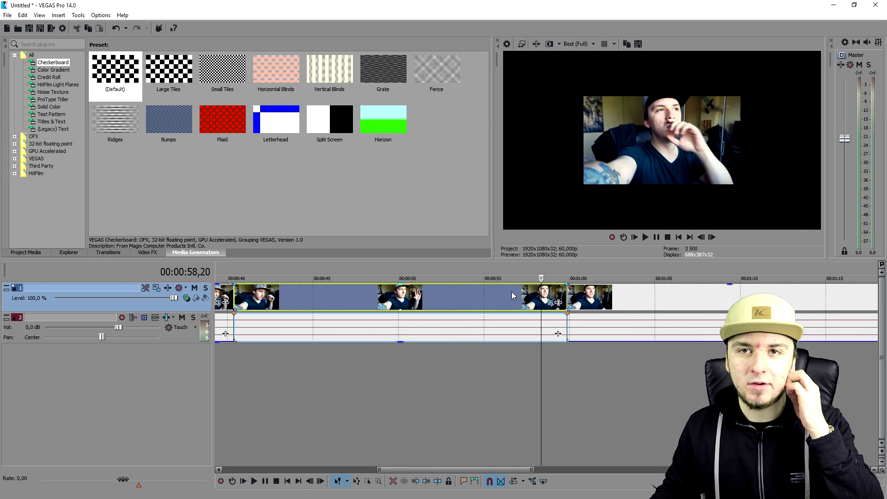
drag(513, 288, 526, 280)
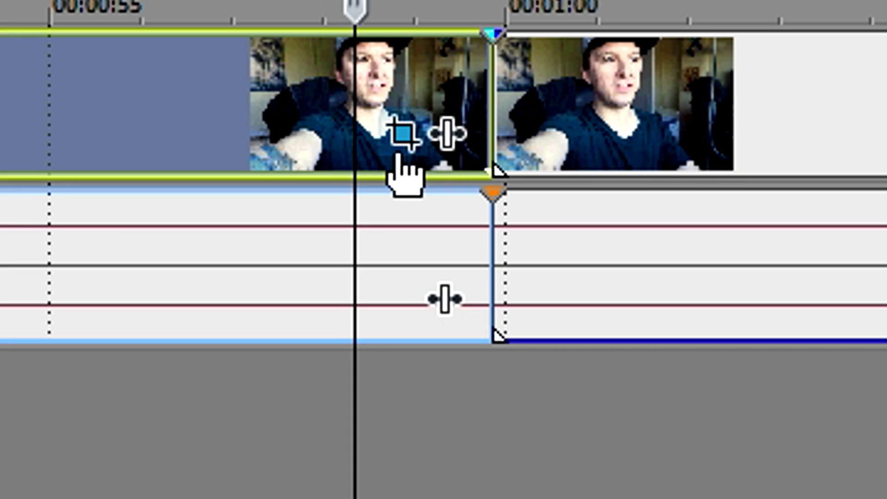
Restore the middle event's crop frame to the full picture and reposition the Pan/Crop window over the workspace
click(550, 304)
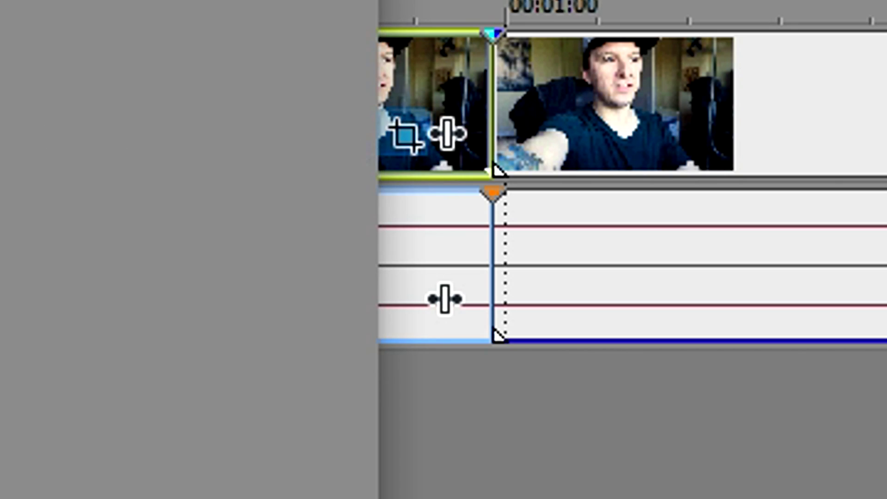
right_click(330, 240)
click(346, 246)
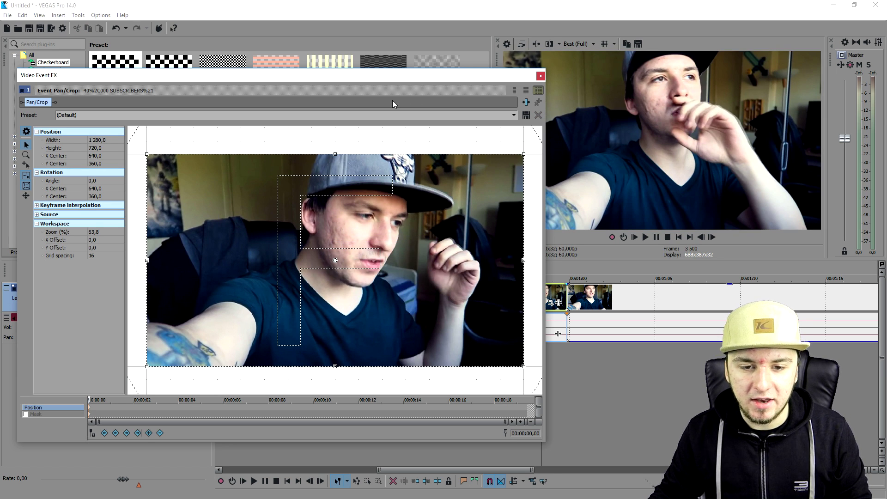
drag(361, 73, 572, 63)
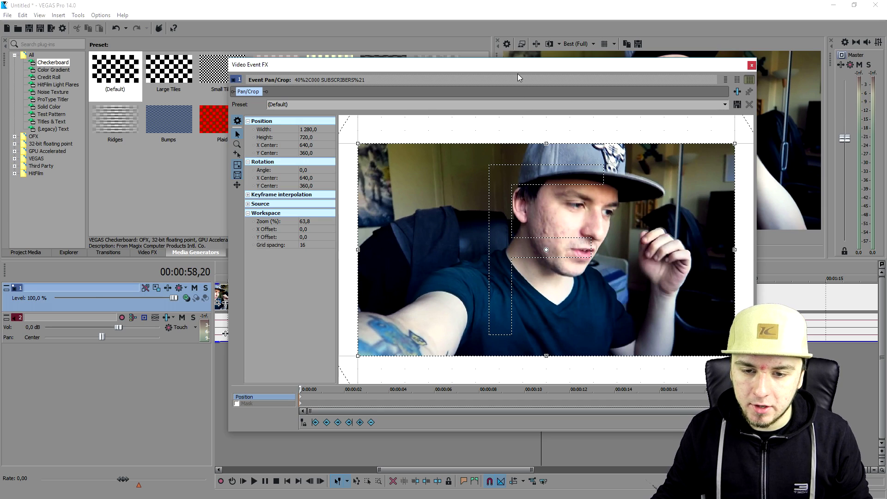
drag(519, 78, 519, 378)
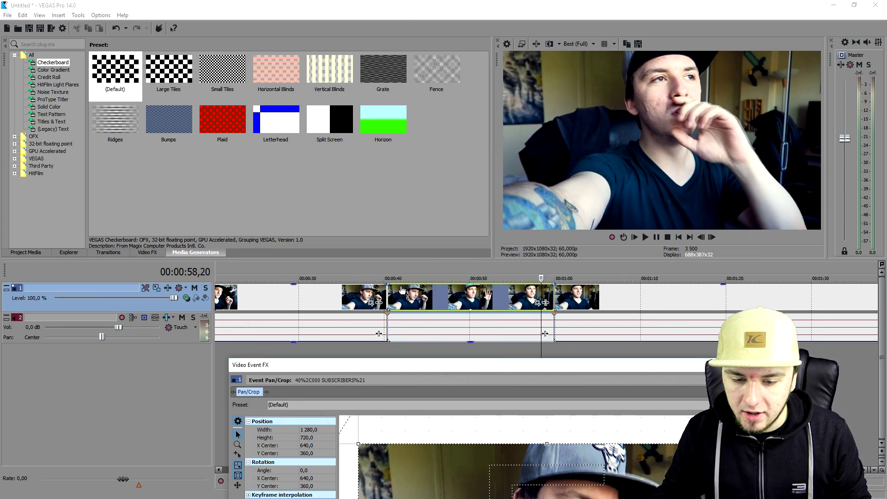
drag(416, 364, 416, 63)
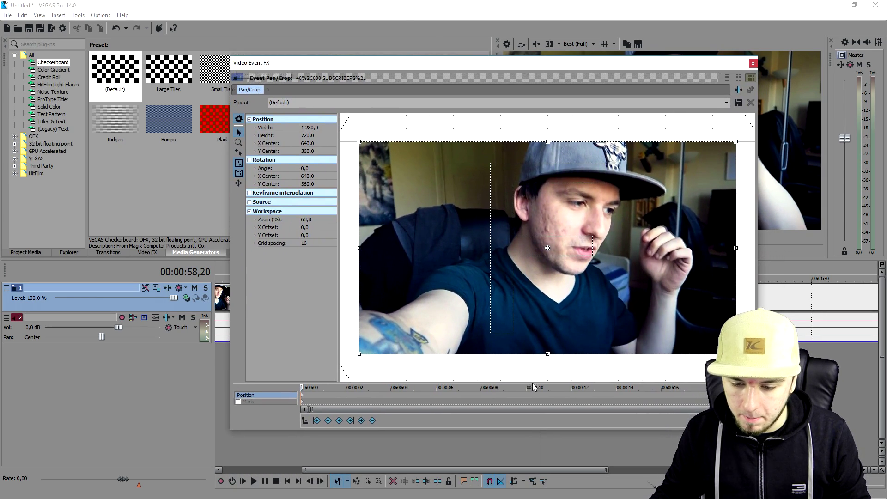
Add a position keyframe at about 11 seconds in the middle event, with the crop frame about 719 × 404 around the face
click(556, 395)
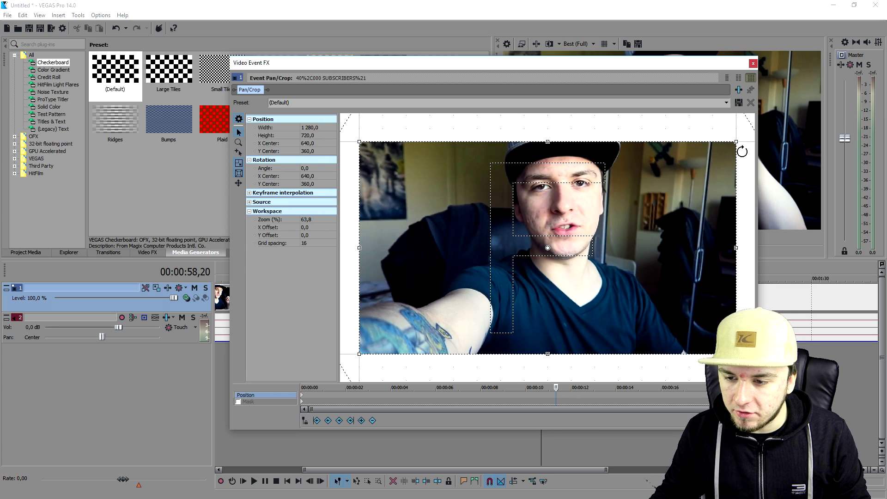
drag(738, 140, 654, 188)
drag(599, 238, 616, 193)
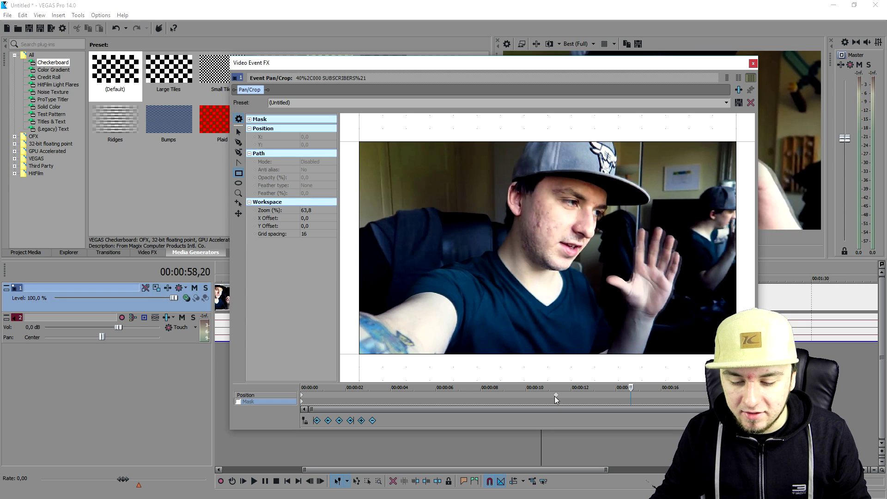
click(558, 395)
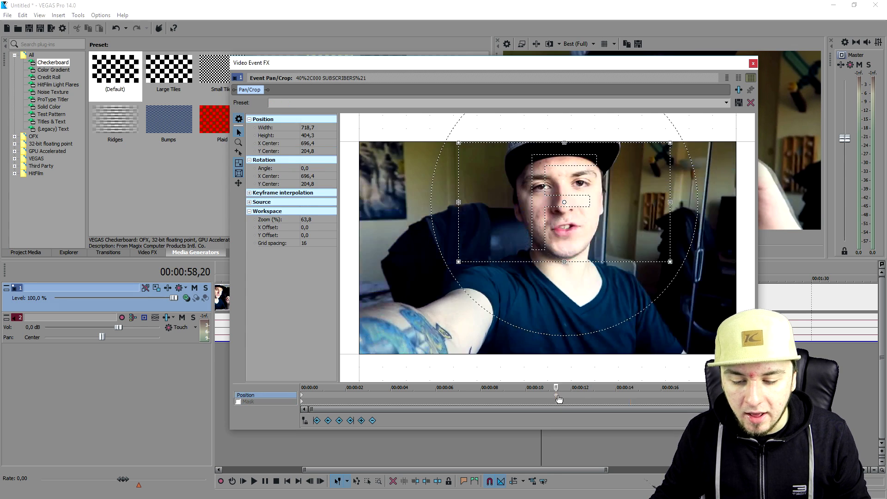
click(753, 64)
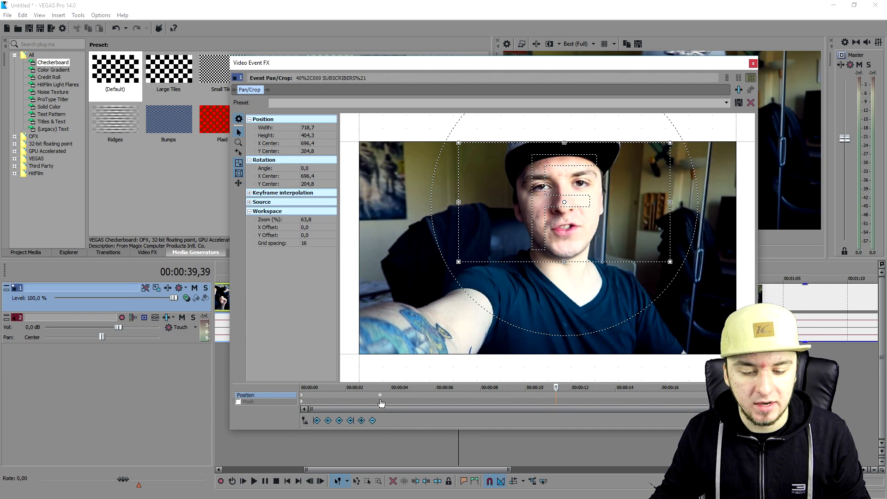
Preview the zoom and move the zoomed-in keyframe to about 2 seconds into the middle event
click(753, 64)
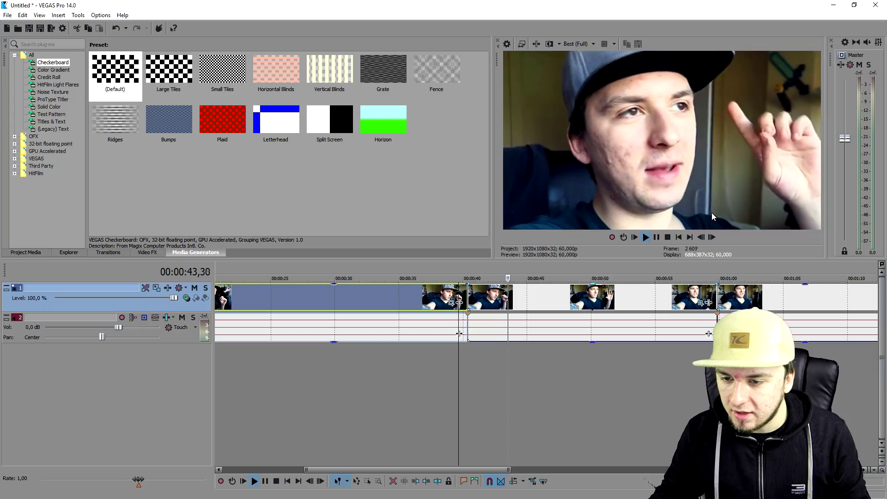
key(space)
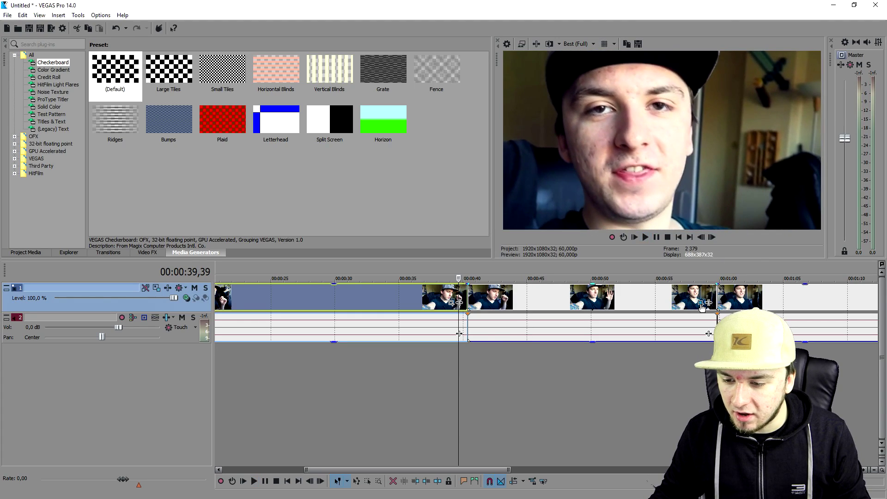
click(701, 304)
drag(383, 398, 344, 401)
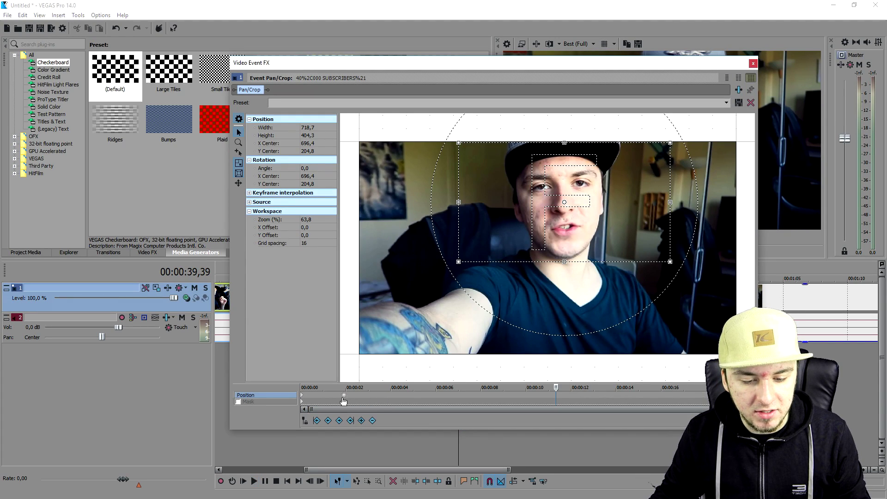
click(753, 63)
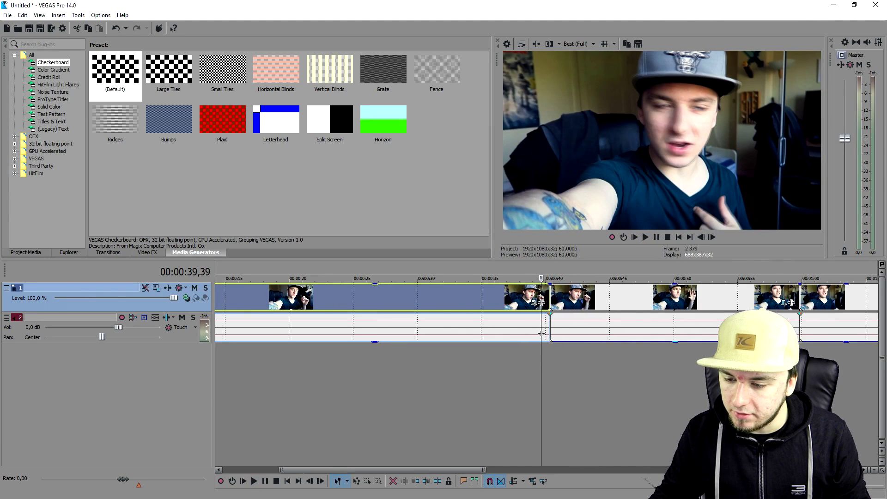
Restore the middle event's second position keyframe to the full picture and enlarge its crop frame to about 2980 × 1676
double_click(615, 295)
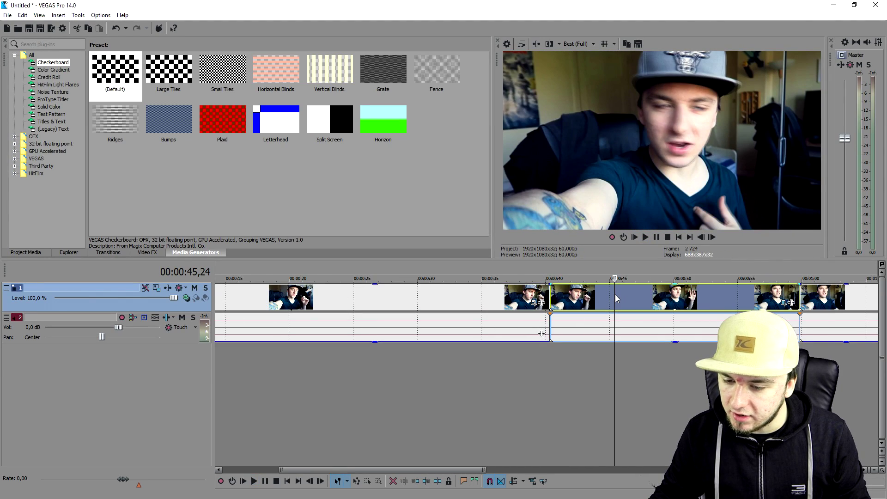
click(784, 304)
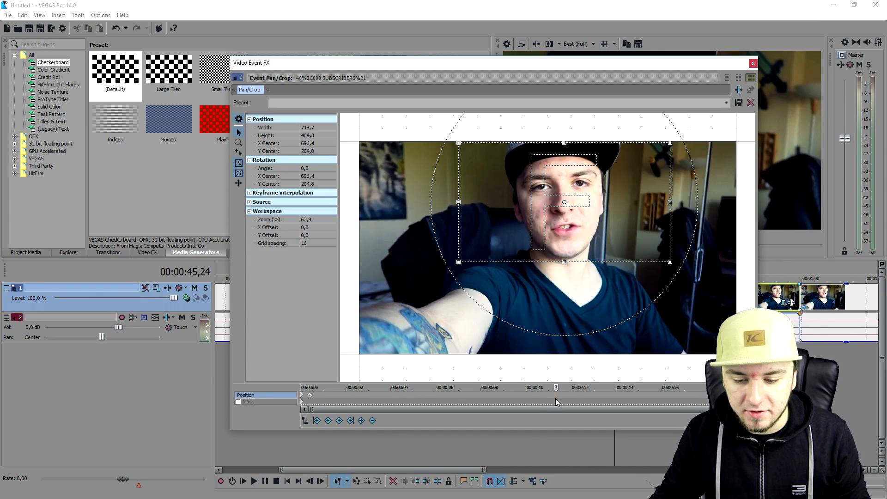
click(318, 397)
scroll(618, 169, down, 3)
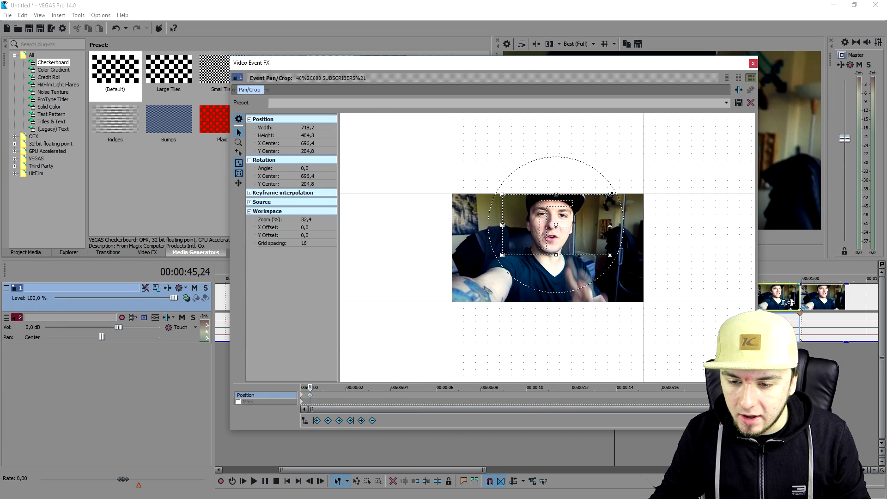
drag(610, 195, 773, 114)
right_click(596, 202)
click(615, 207)
click(751, 62)
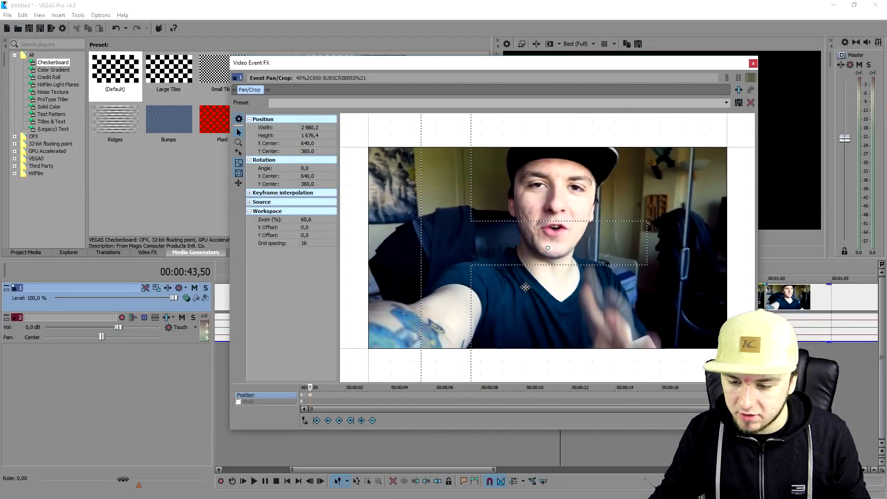
Enlarge the second keyframe's crop frame to 10,240 × 5,760 and move that keyframe to about 17 seconds into the middle event
scroll(475, 339, down, 8)
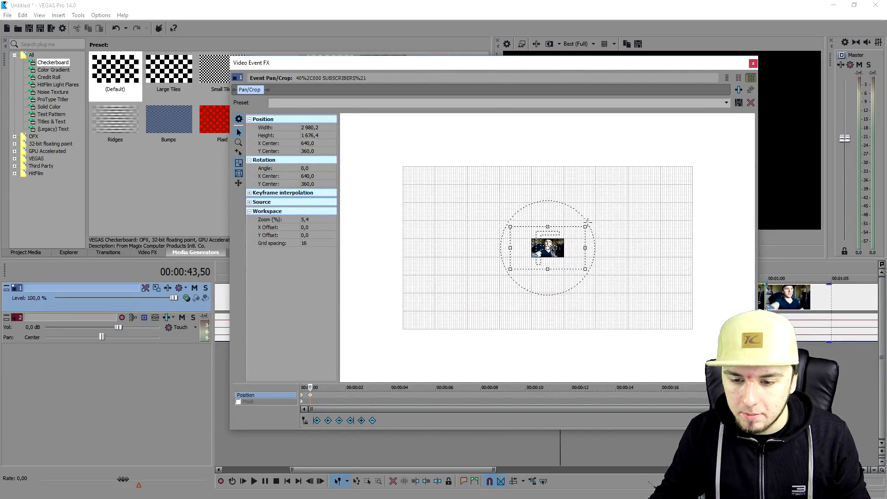
drag(588, 226, 723, 165)
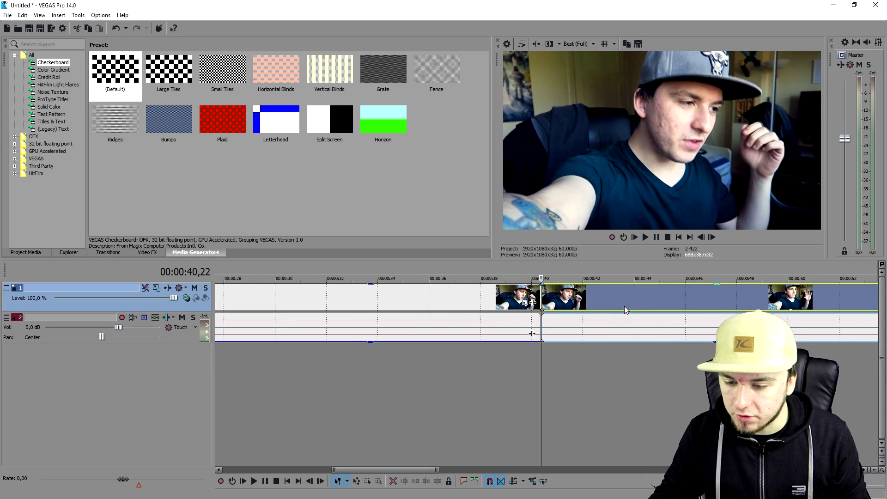
scroll(624, 301, up, 2)
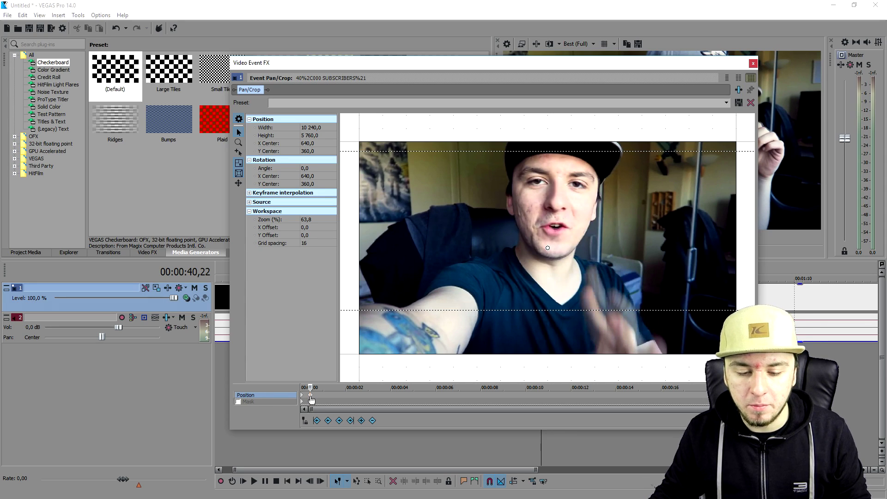
drag(310, 395, 692, 402)
right_click(763, 53)
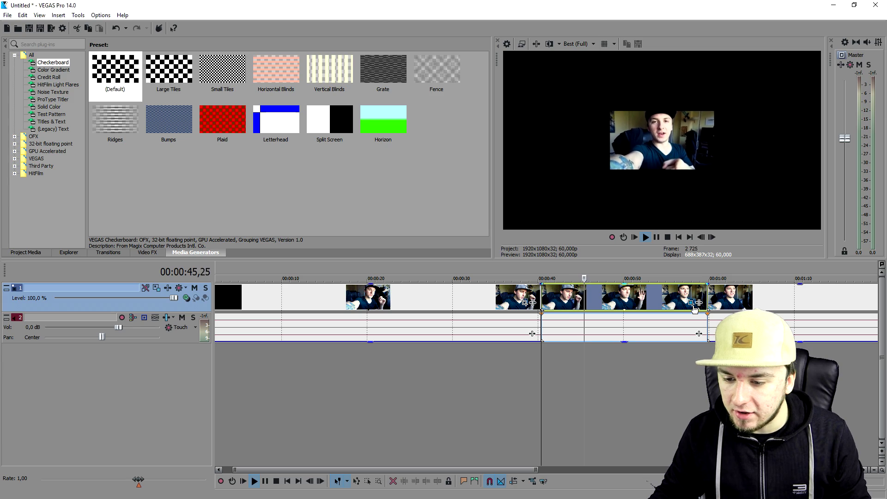
Move the zoomed-out position keyframe closer to the end of the middle event and close its Pan/Crop settings
click(691, 302)
scroll(682, 309, down, 3)
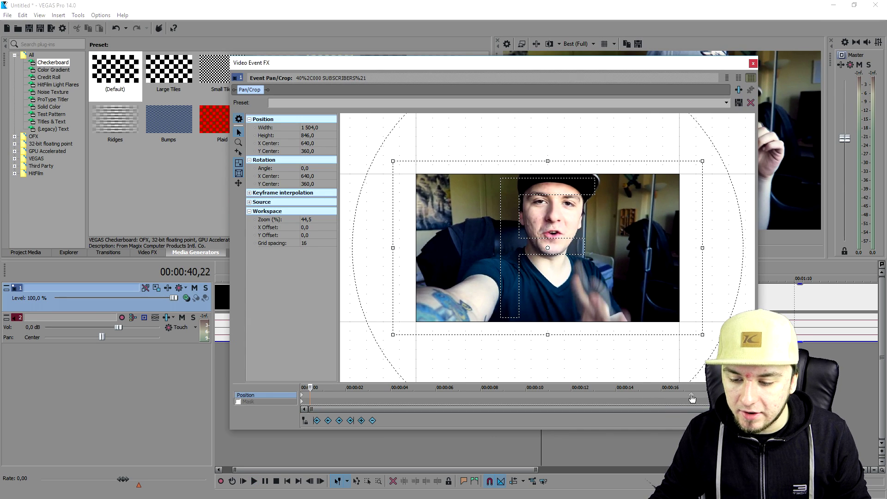
scroll(691, 361, up, 1)
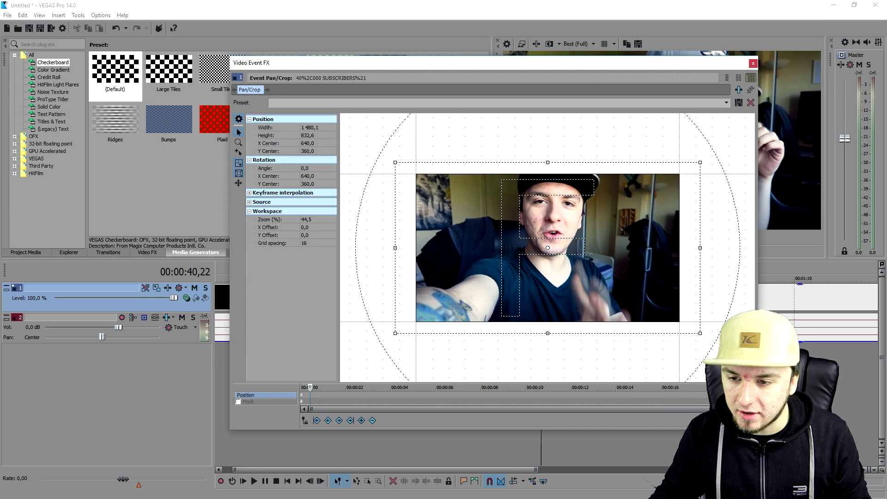
click(753, 63)
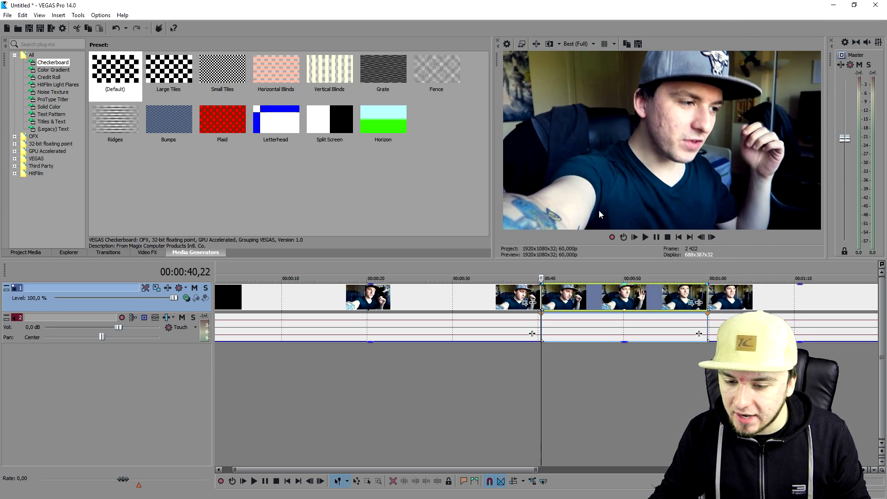
Place the timeline cursor at the end of the middle event and return it to the event's start
click(697, 309)
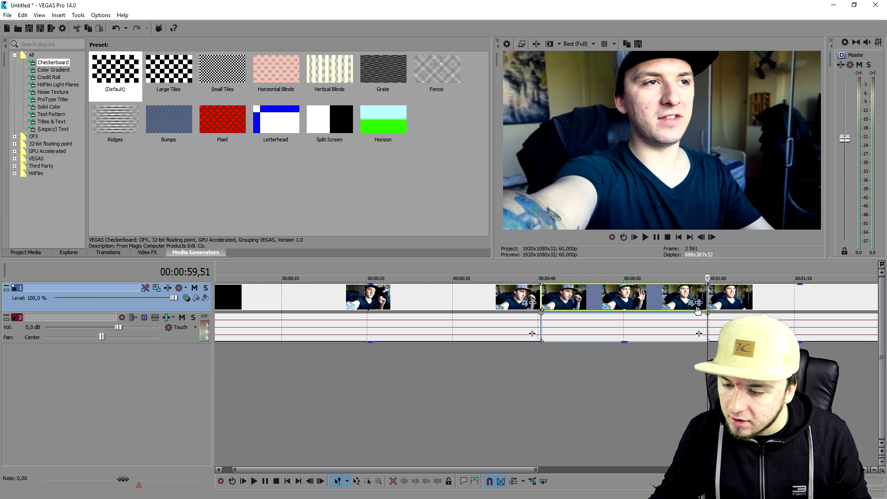
click(690, 304)
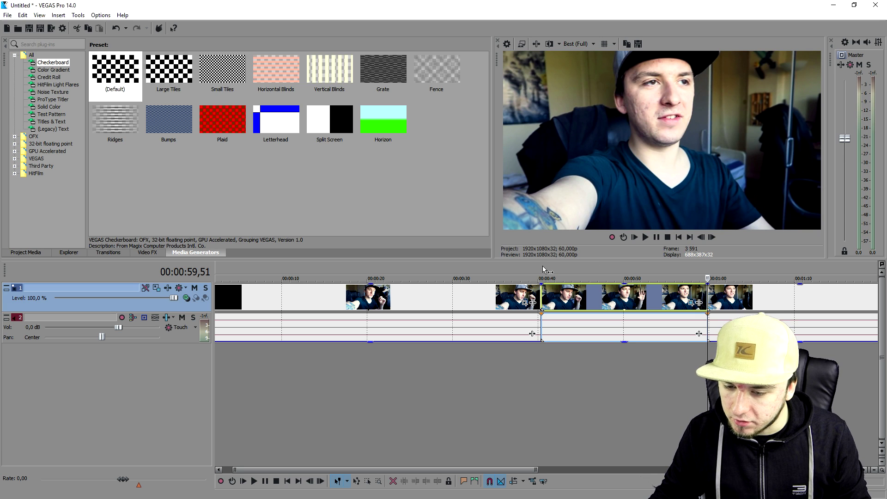
click(557, 296)
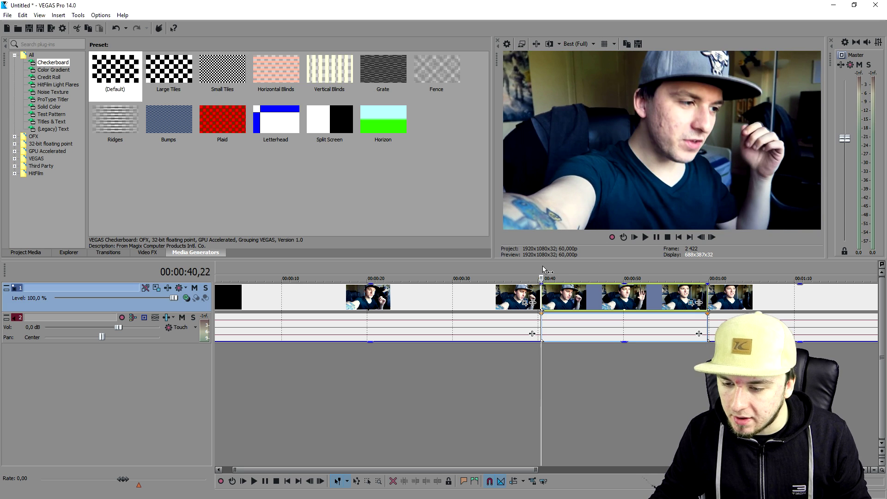